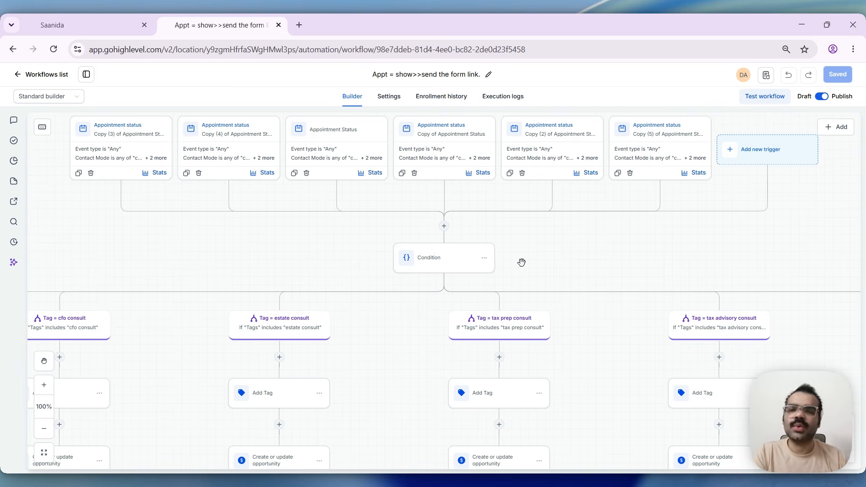
# - Open the Goal action in the None branch and look through the available goal types, keeping Form Submitted
pyautogui.moveTo(599, 331); pyautogui.dragTo(181, 235)
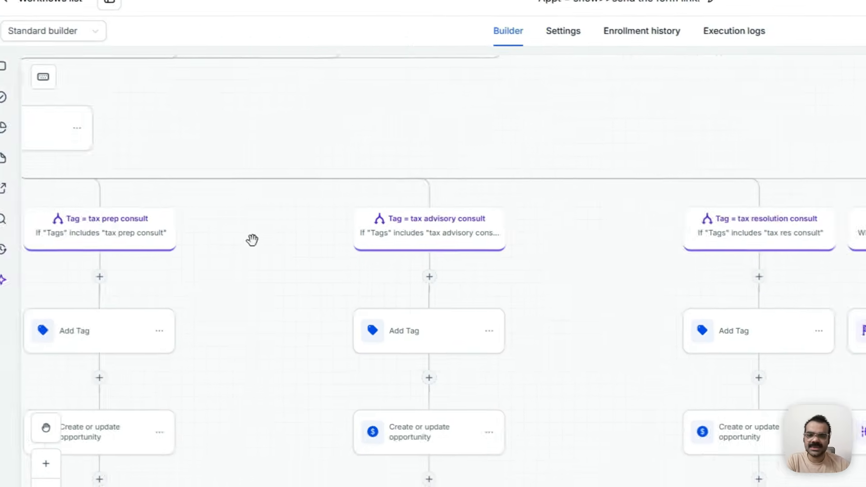
pyautogui.moveTo(667, 280); pyautogui.dragTo(558, 230)
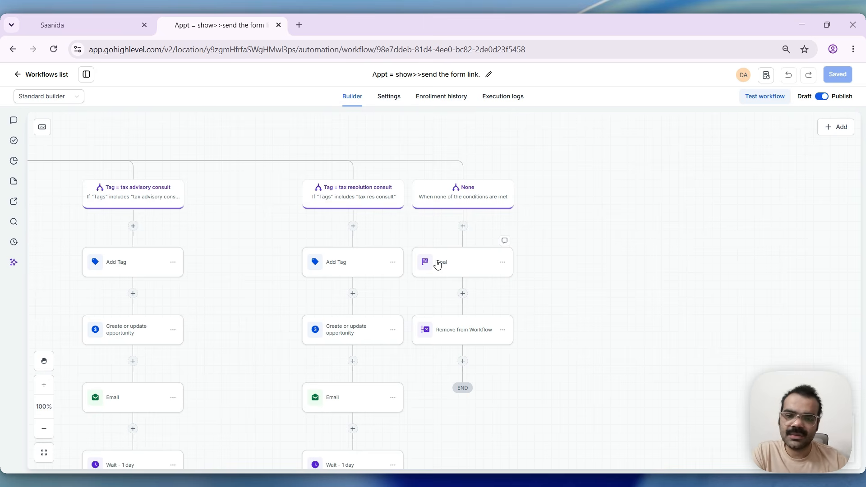
pyautogui.click(437, 264)
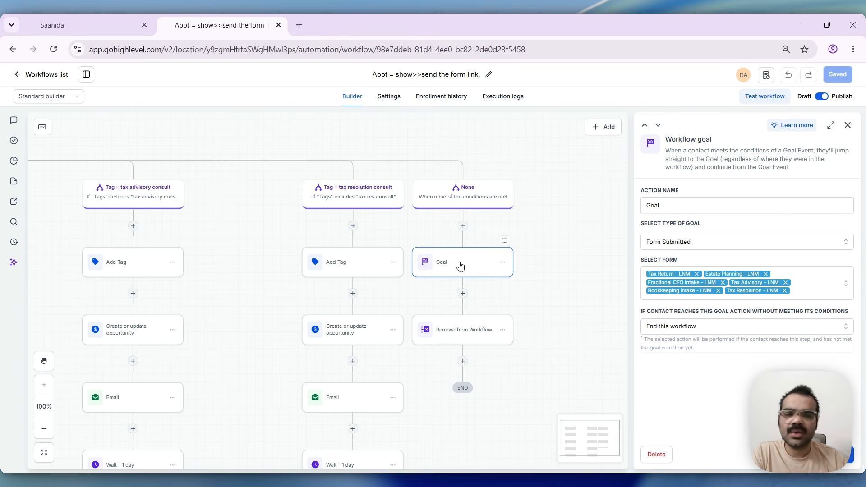
pyautogui.click(596, 195)
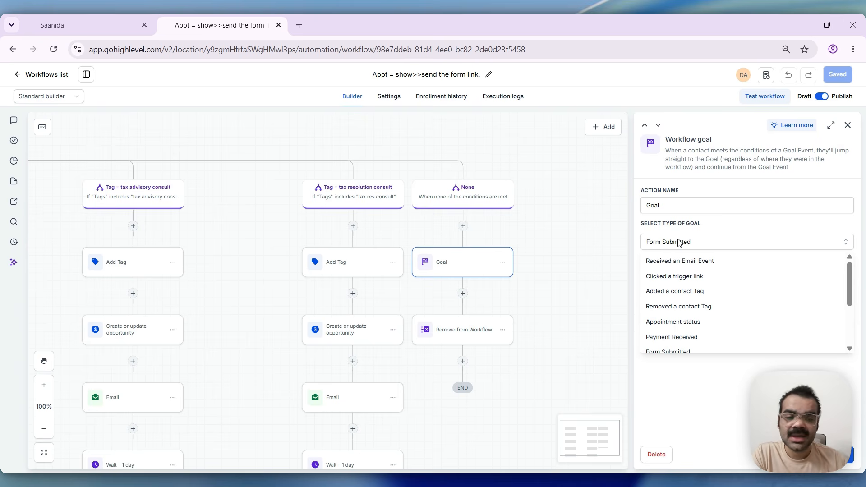
pyautogui.scroll(-3, 720, 305)
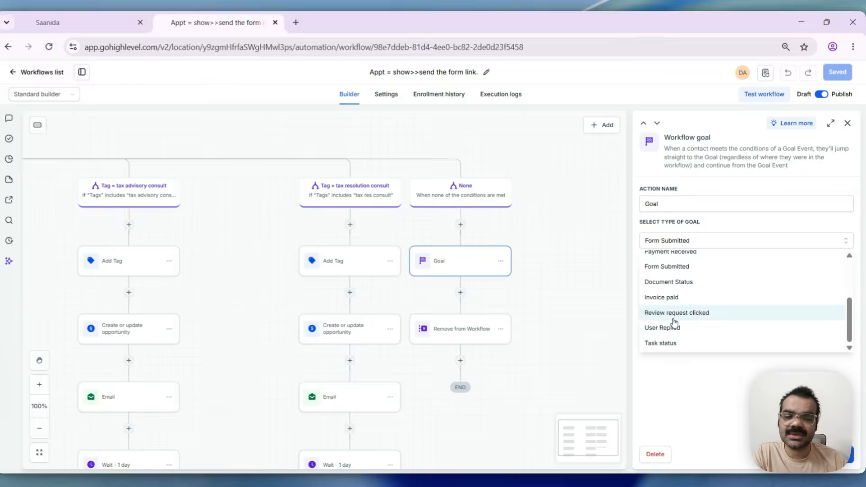
pyautogui.click(707, 405)
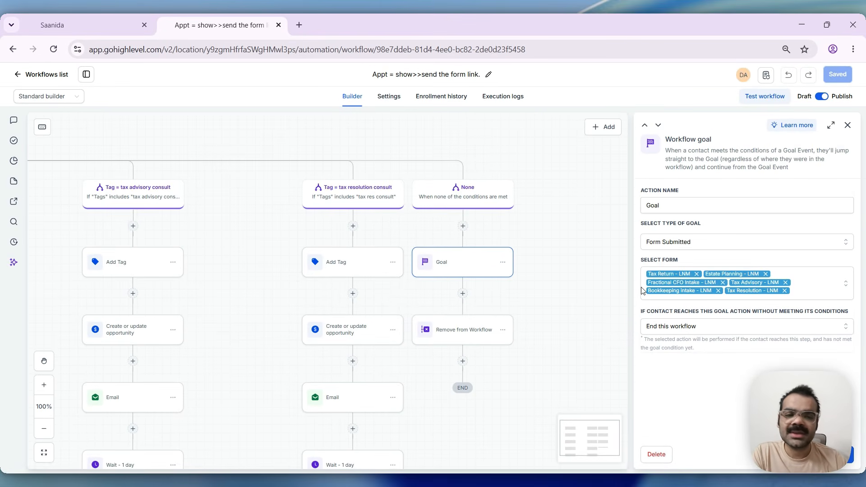
# - Review the options for contacts reaching the goal without meeting its conditions, and close the Goal settings unchanged
pyautogui.click(694, 327)
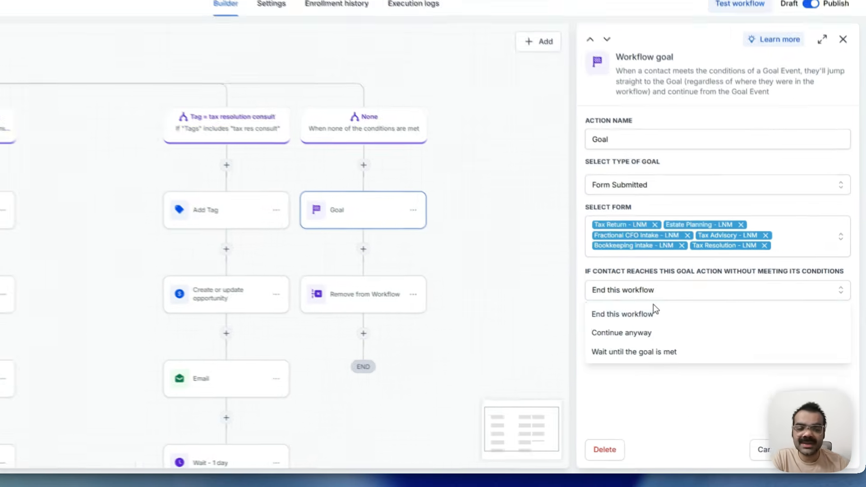
pyautogui.click(666, 406)
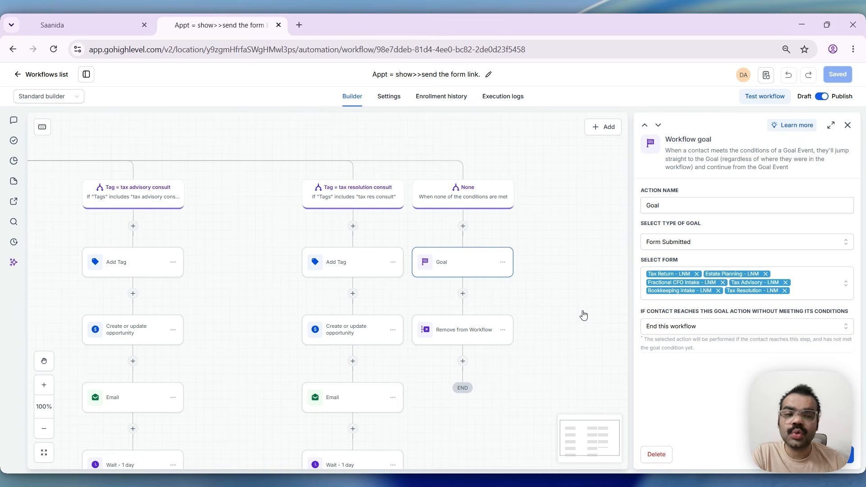
pyautogui.click(785, 454)
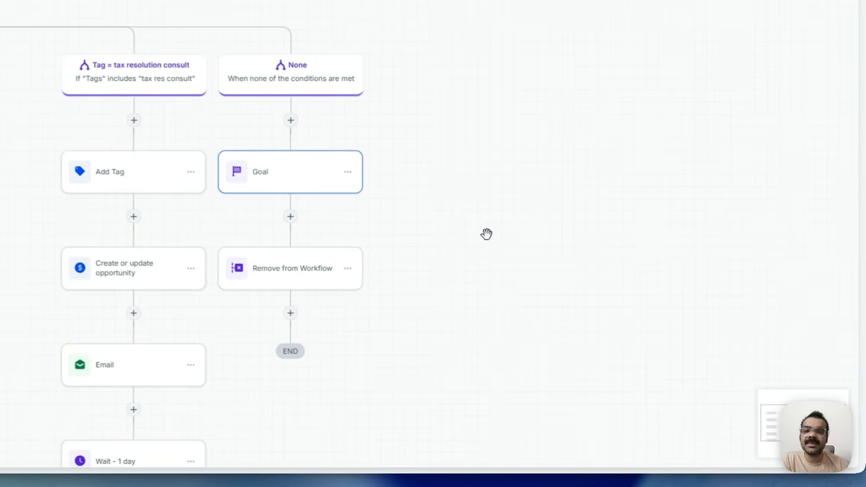
# - Examine the consult branches from their tags down through the wait, condition, SMS and email actions, comparing them with the Goal branch
pyautogui.moveTo(598, 305); pyautogui.dragTo(696, 299)
pyautogui.moveTo(670, 273); pyautogui.dragTo(734, 289)
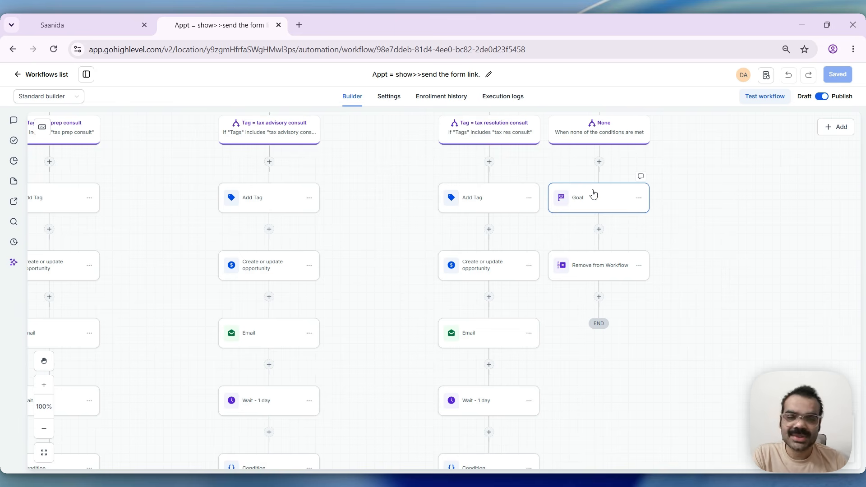
pyautogui.scroll(-2, 412, 229)
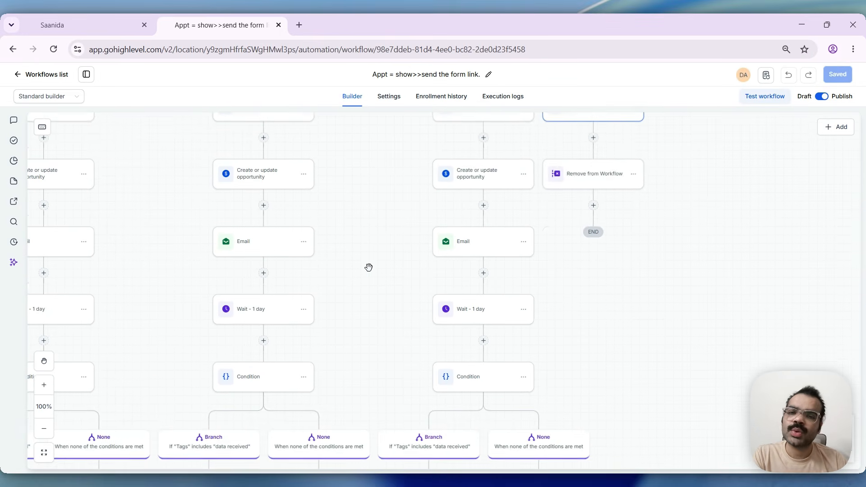
pyautogui.scroll(2, 369, 262)
pyautogui.scroll(2, 368, 267)
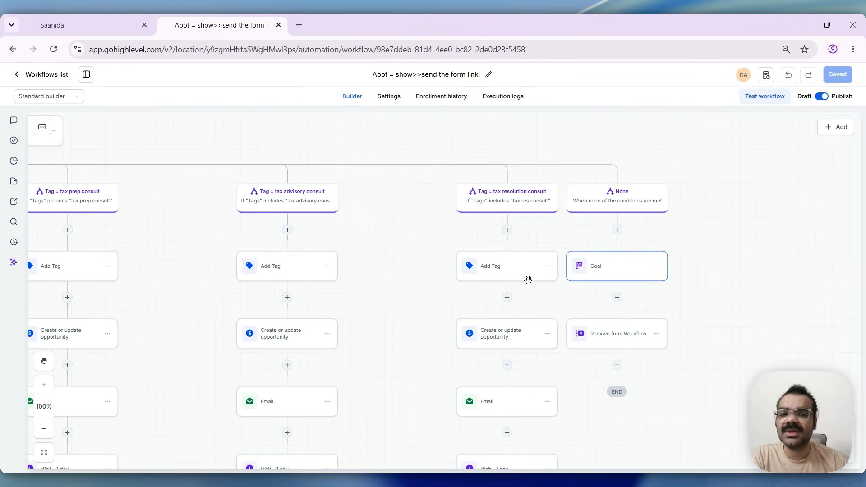
pyautogui.scroll(-1, 318, 255)
pyautogui.scroll(-3, 318, 256)
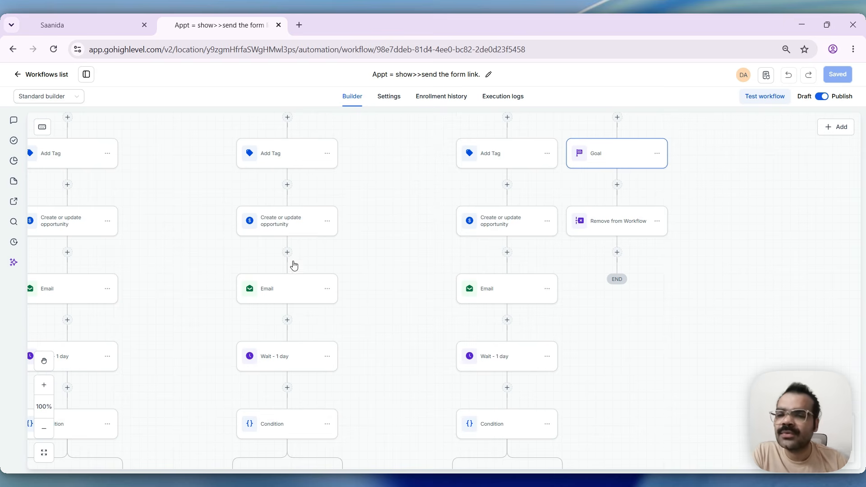
pyautogui.scroll(-5, 282, 303)
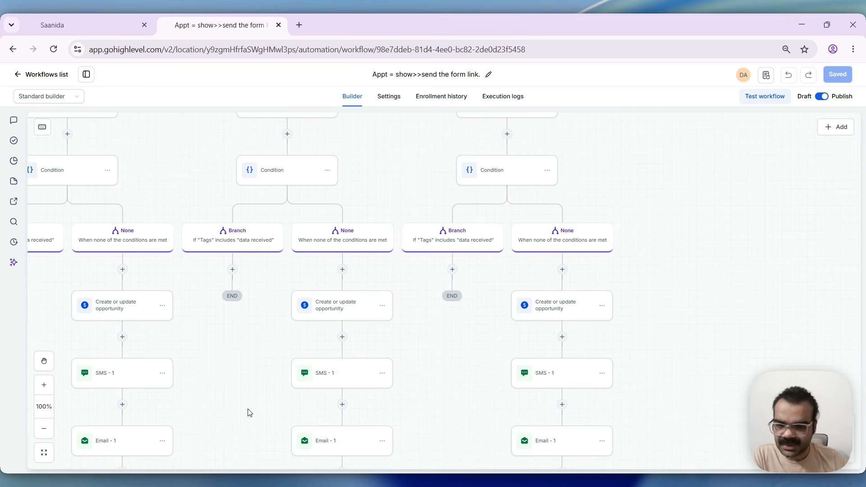
pyautogui.scroll(-1, 272, 311)
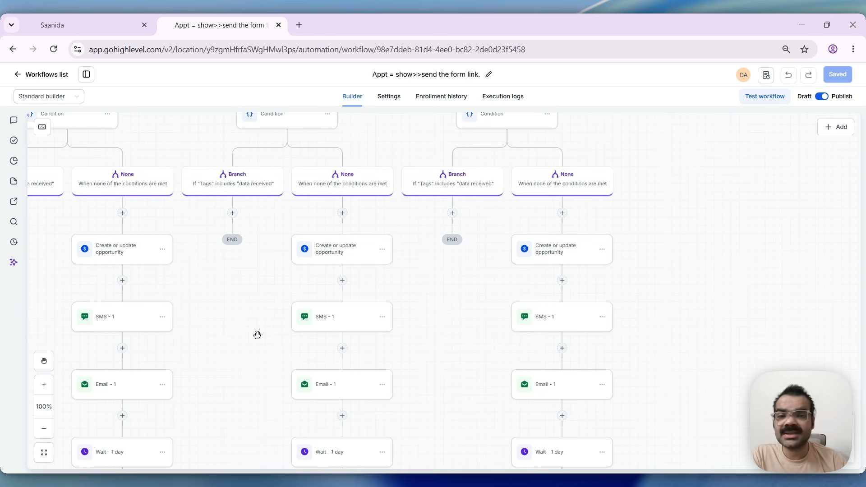
pyautogui.scroll(4, 259, 332)
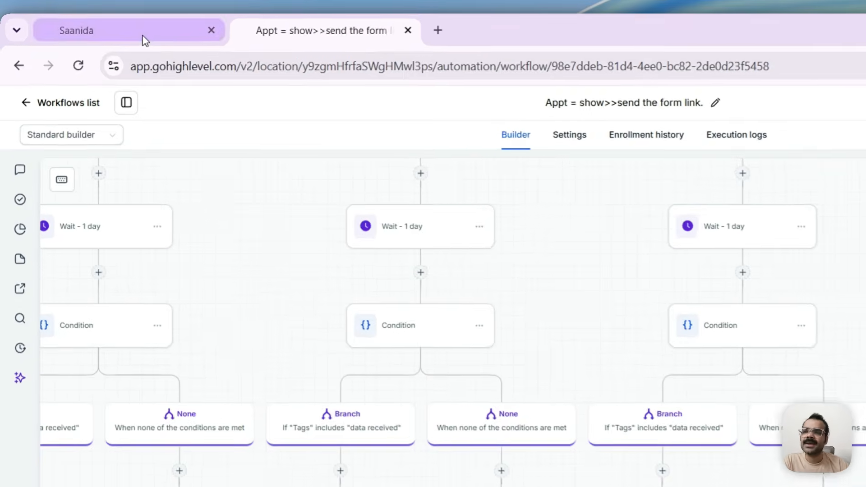
# - Switch to the test contact's record and add the tag "tax advisory consult"
pyautogui.click(122, 32)
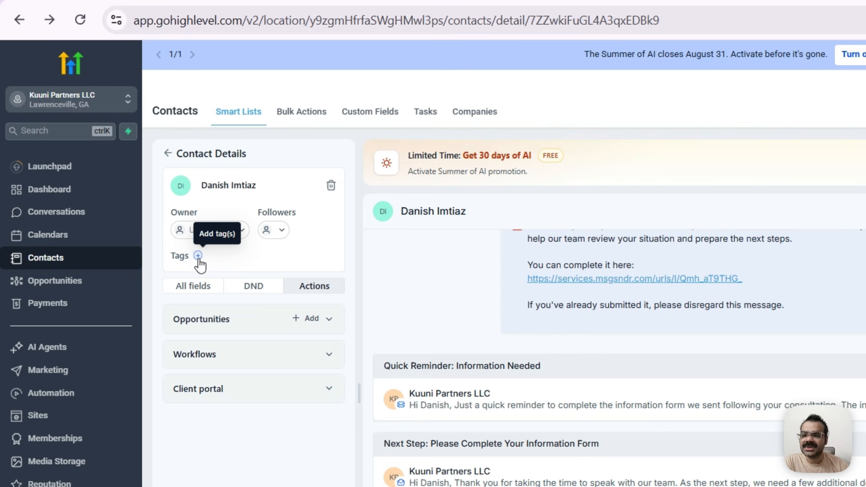
pyautogui.click(198, 256)
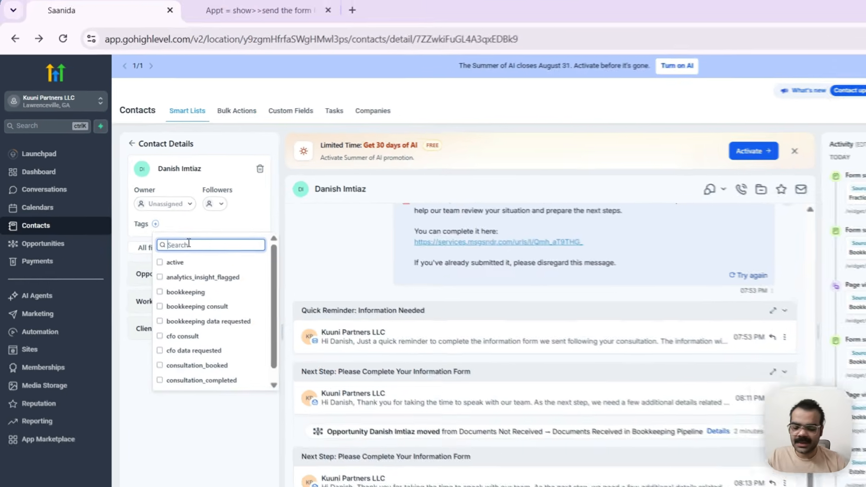
pyautogui.write('co')
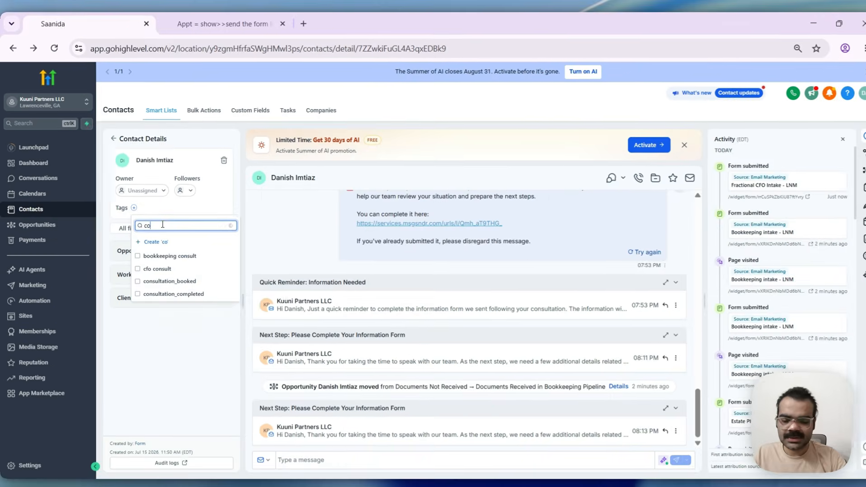
pyautogui.write('ns')
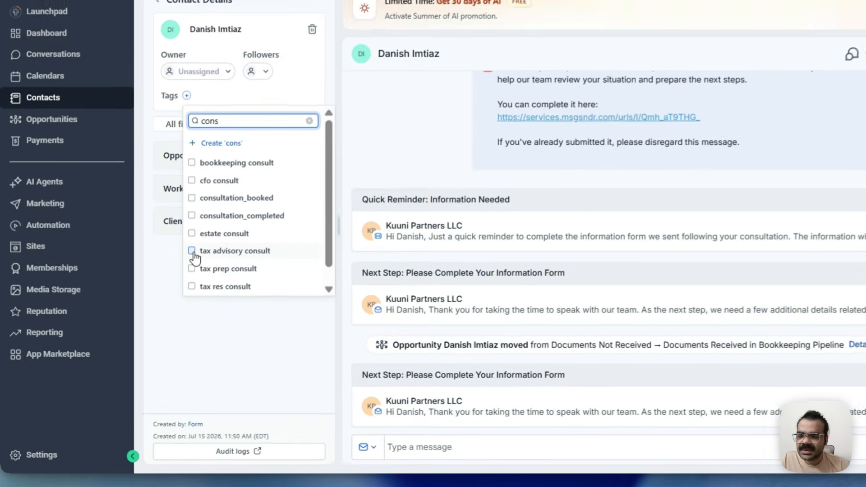
pyautogui.click(135, 316)
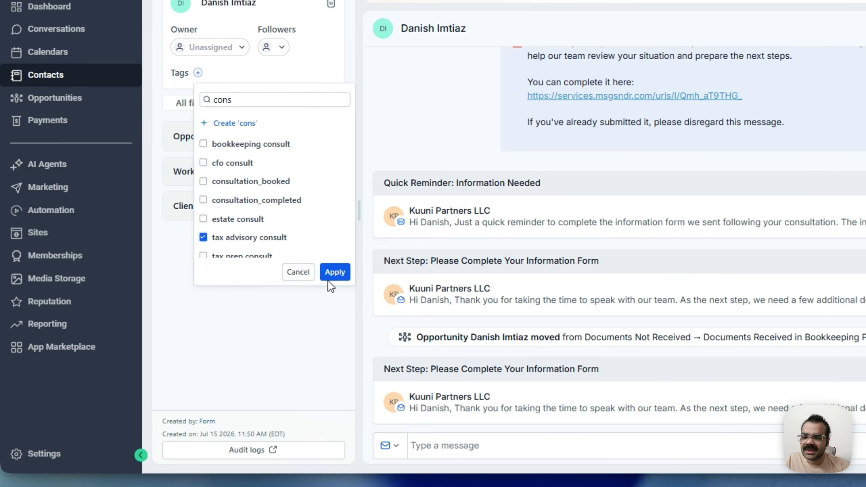
pyautogui.click(333, 275)
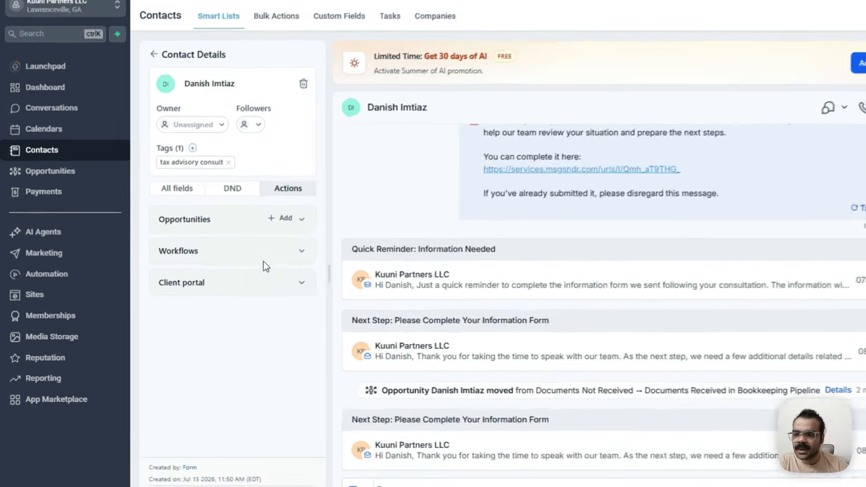
# - Enroll the contact in the workflow "Appt = show>>send the form link." without an event start date or time
pyautogui.click(266, 254)
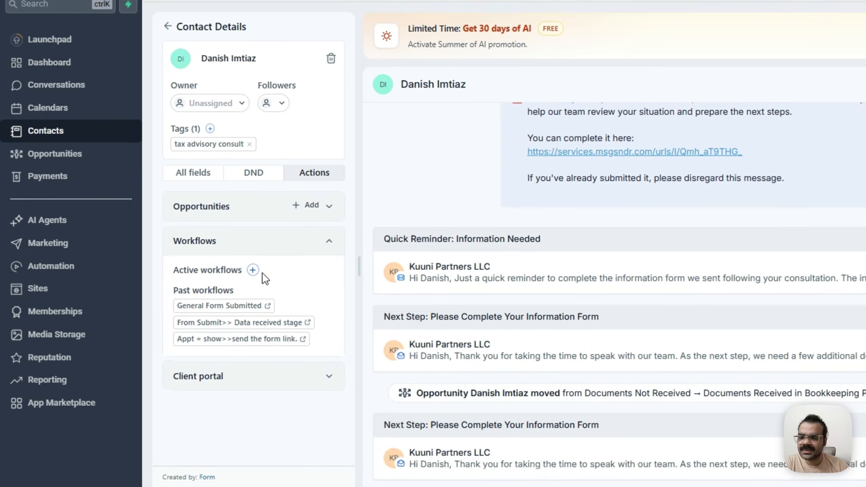
pyautogui.click(252, 269)
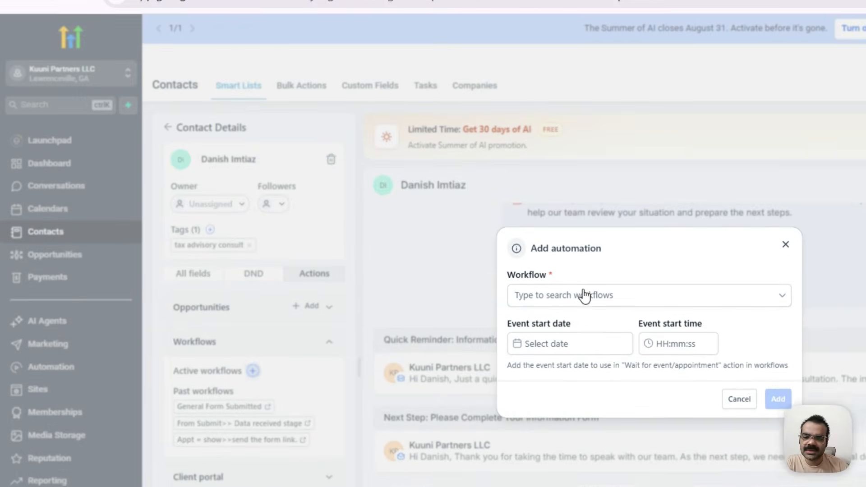
pyautogui.click(585, 320)
pyautogui.click(576, 333)
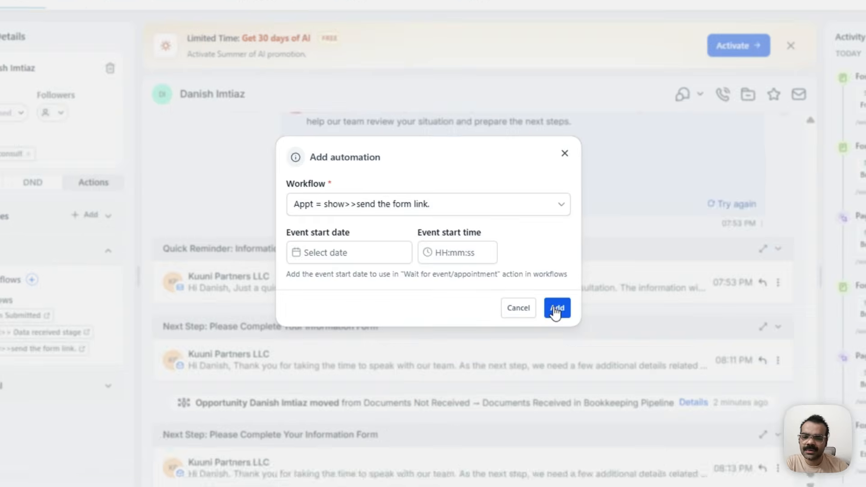
pyautogui.click(556, 308)
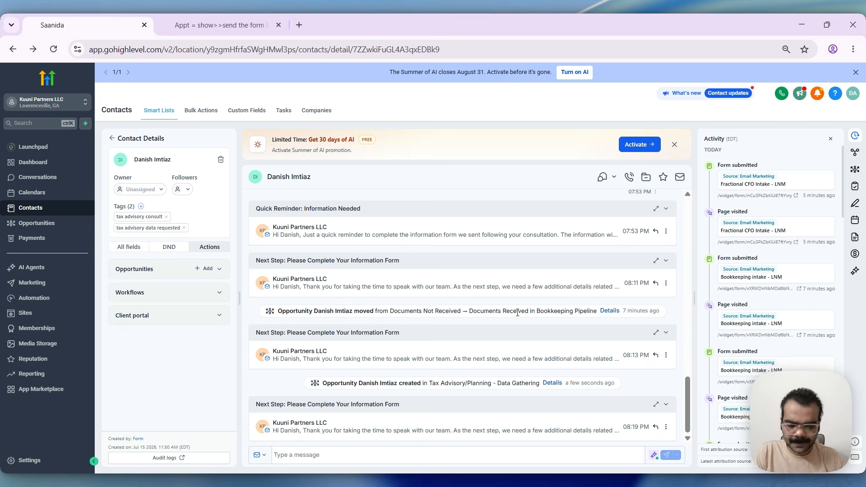
# - Return to the workflow and review its execution logs, including the details of the contact's Add Tag entry
pyautogui.hotkey('ctrl', 'Tab')
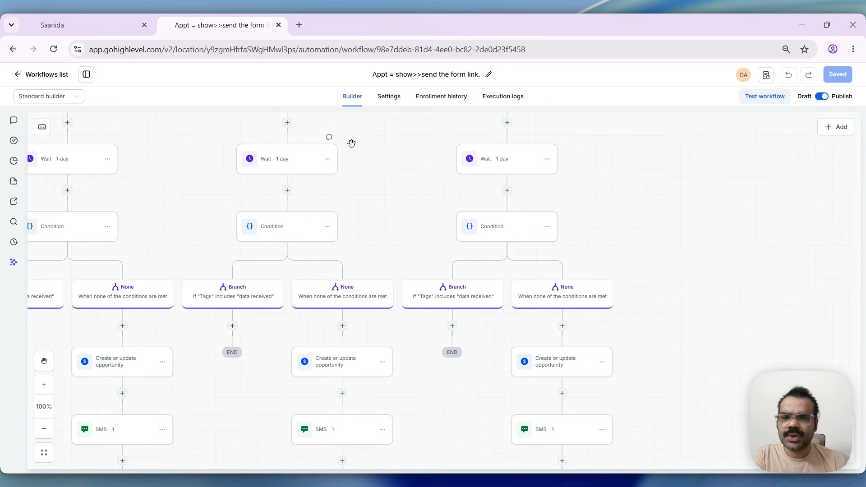
pyautogui.click(517, 100)
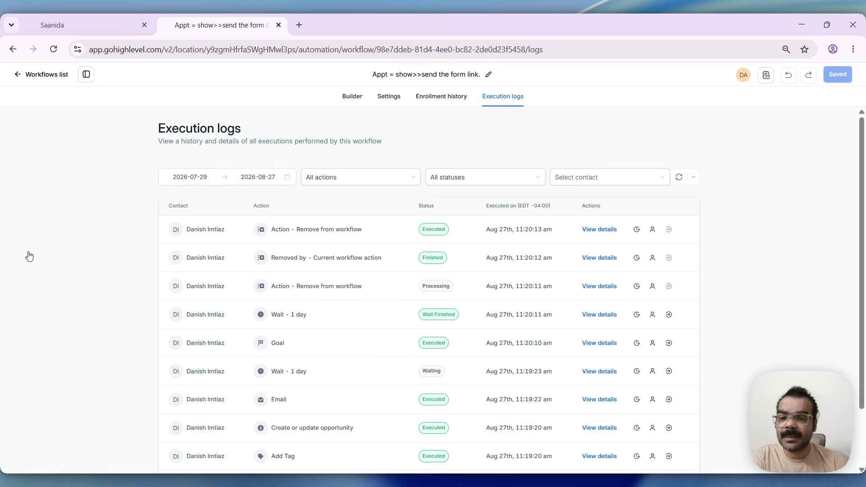
pyautogui.scroll(-1, 61, 268)
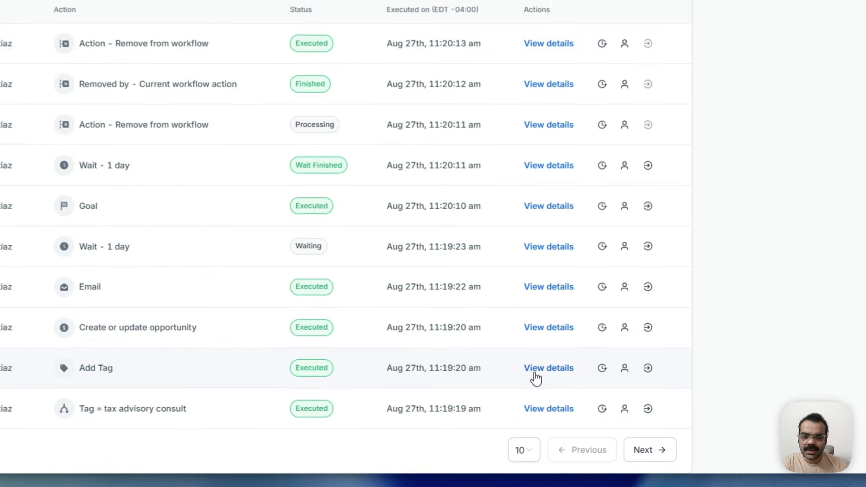
pyautogui.click(534, 373)
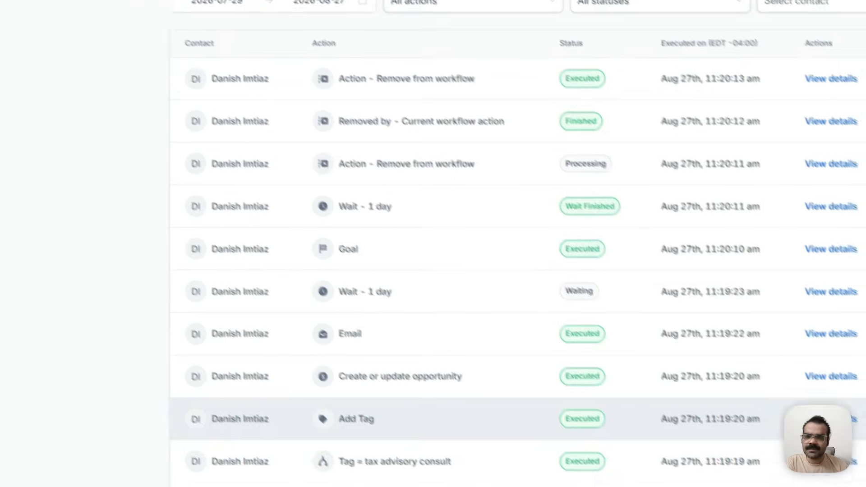
pyautogui.click(860, 119)
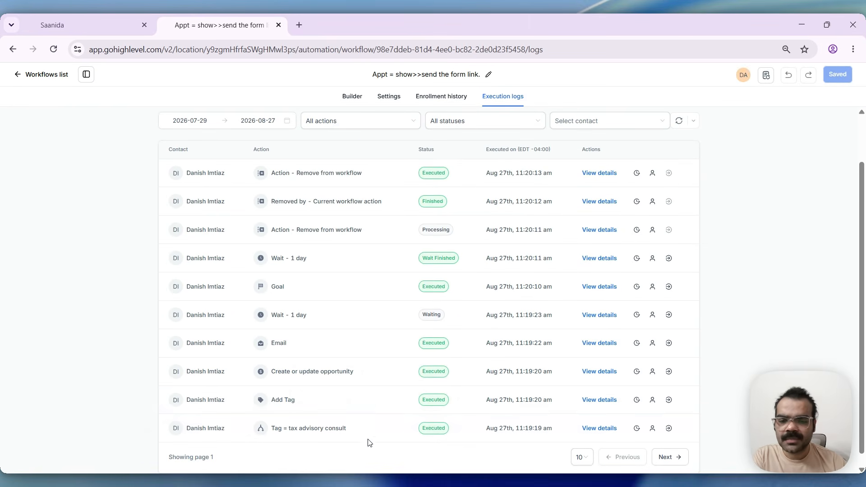
pyautogui.scroll(2, 363, 429)
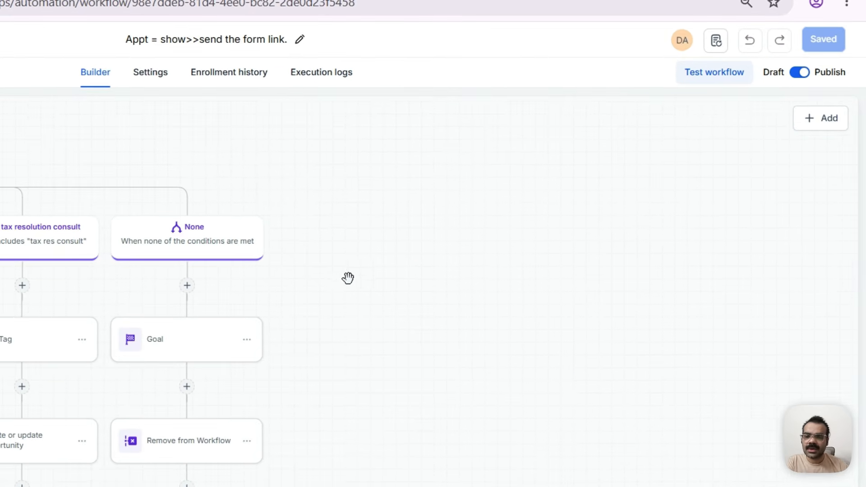
# - Examine the tax advisory and tax resolution branches in the builder alongside the Goal and Remove from Workflow actions
pyautogui.moveTo(403, 356); pyautogui.dragTo(559, 300)
pyautogui.moveTo(116, 240); pyautogui.dragTo(142, 238)
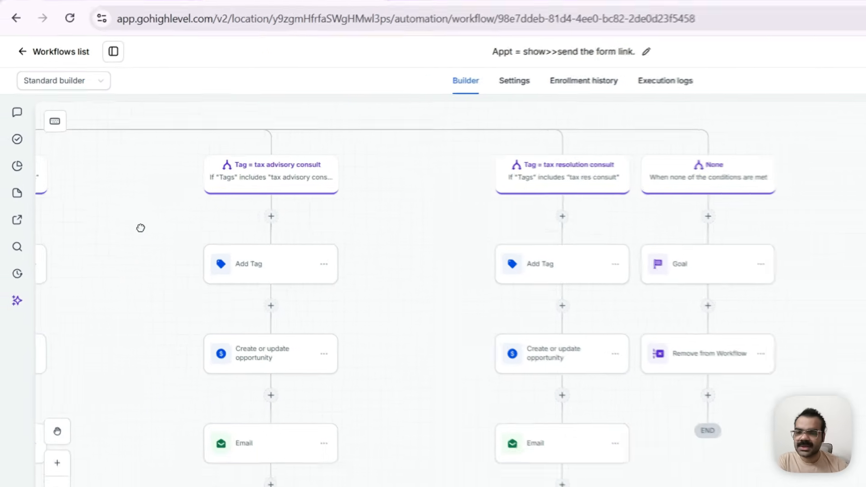
pyautogui.scroll(-1, 169, 244)
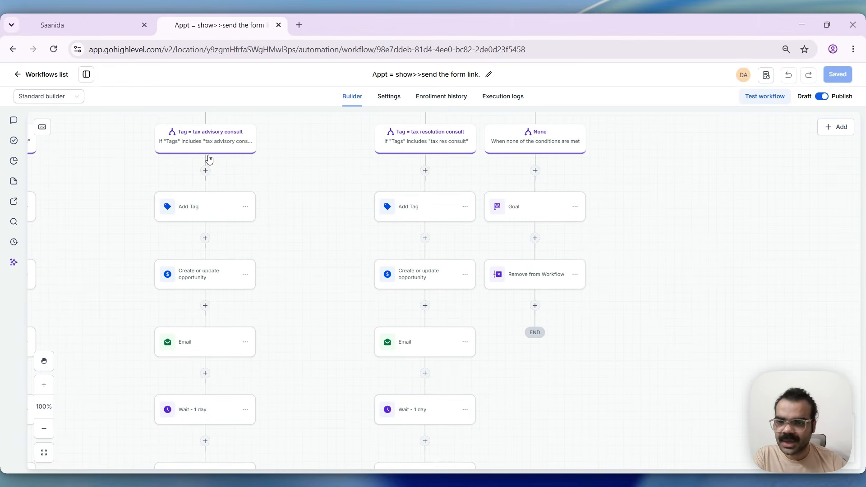
pyautogui.scroll(-5, 195, 340)
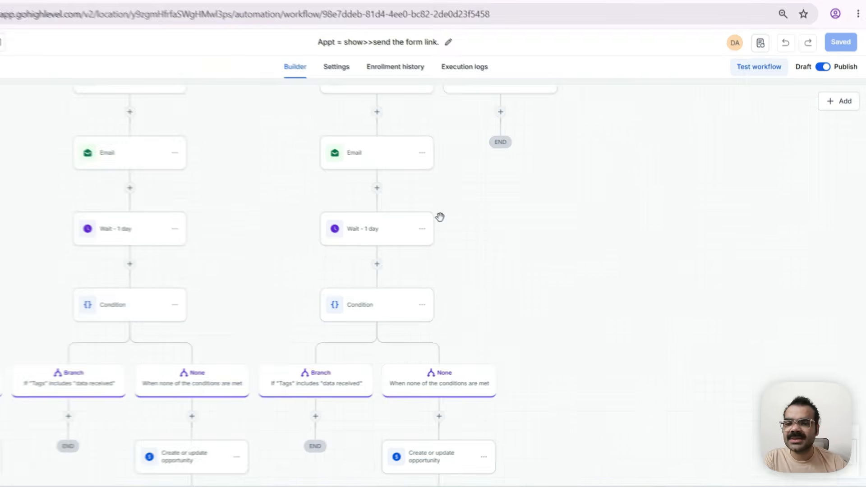
pyautogui.moveTo(519, 200); pyautogui.dragTo(431, 359)
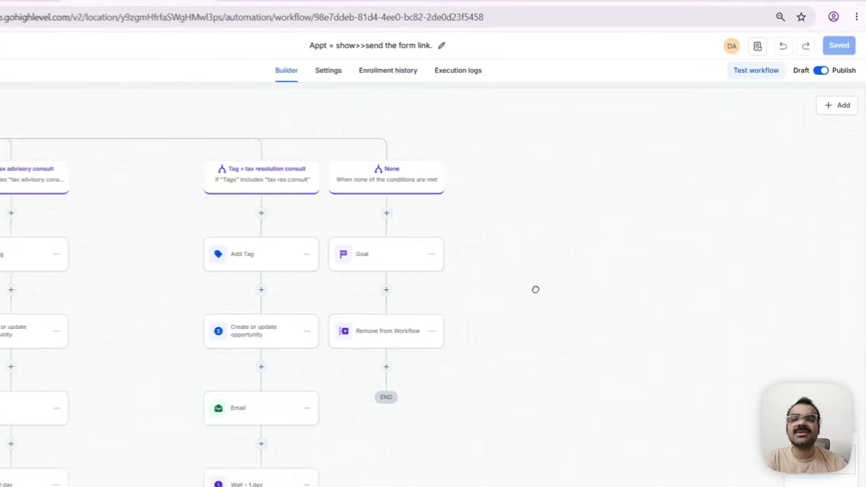
pyautogui.moveTo(535, 290); pyautogui.dragTo(665, 291)
pyautogui.moveTo(690, 263); pyautogui.dragTo(700, 310)
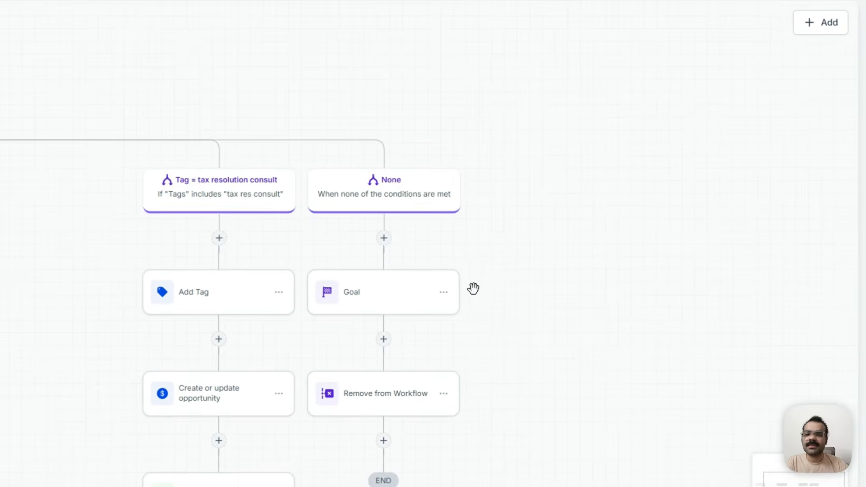
# - Compare the consult tag branches across the workflow, following the tax advisory path through its email, one-day wait and condition beside the Goal branch
pyautogui.moveTo(49, 116); pyautogui.dragTo(588, 50)
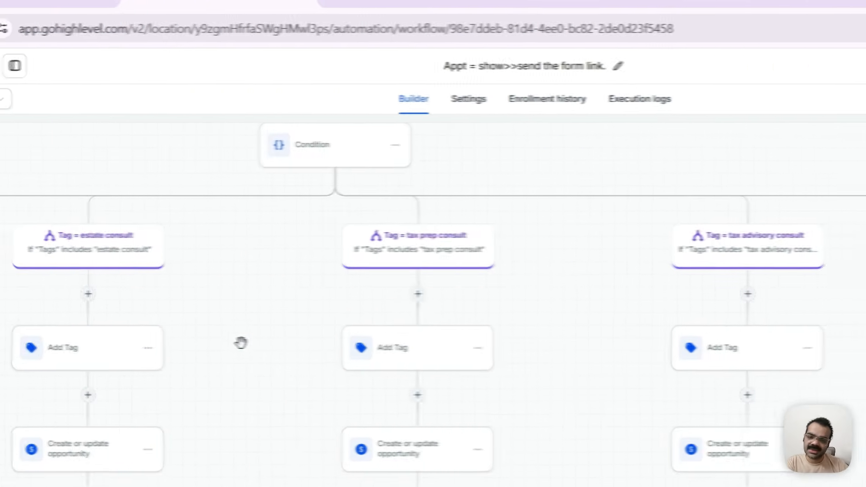
pyautogui.moveTo(241, 342); pyautogui.dragTo(498, 290)
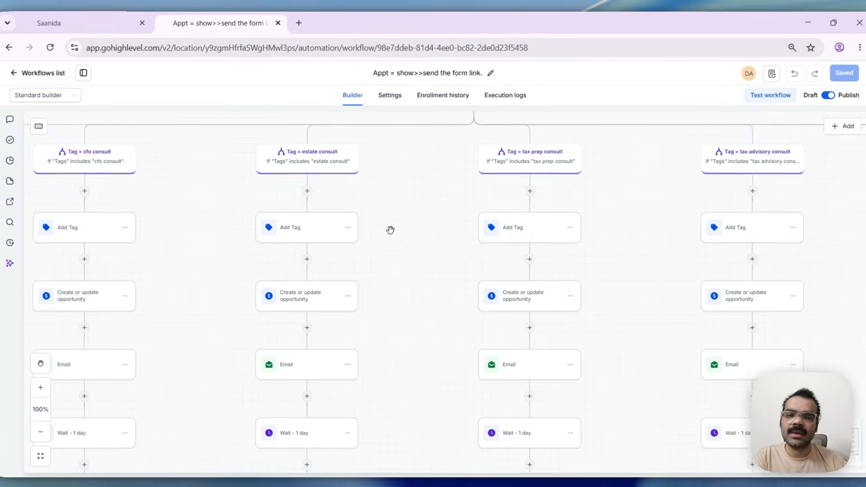
pyautogui.moveTo(383, 254); pyautogui.dragTo(359, 268)
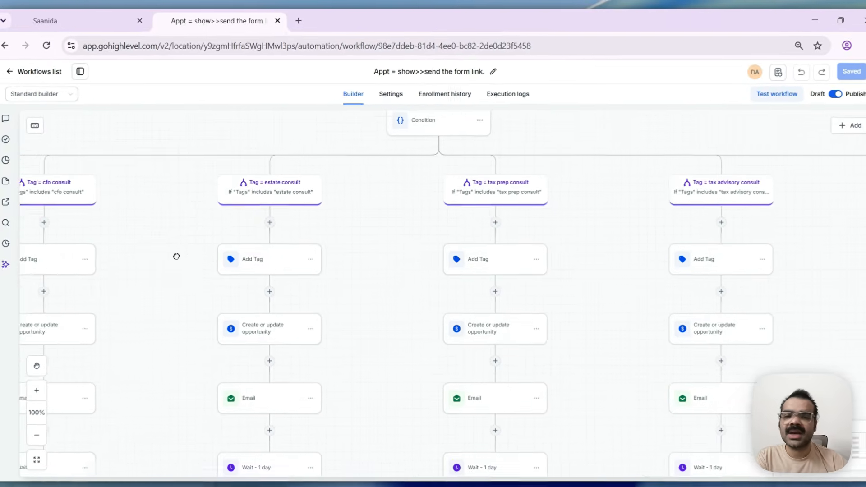
pyautogui.moveTo(176, 256); pyautogui.dragTo(165, 258)
pyautogui.moveTo(398, 186); pyautogui.dragTo(305, 199)
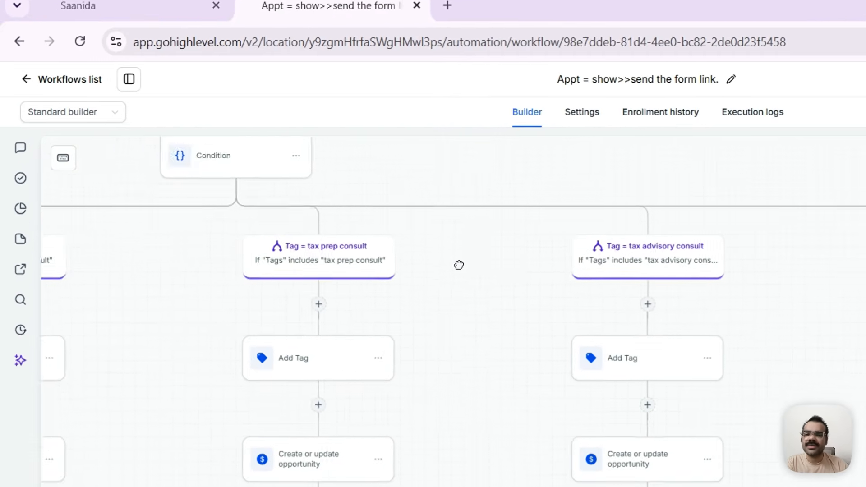
pyautogui.moveTo(459, 264); pyautogui.dragTo(394, 235)
pyautogui.moveTo(757, 329); pyautogui.dragTo(675, 287)
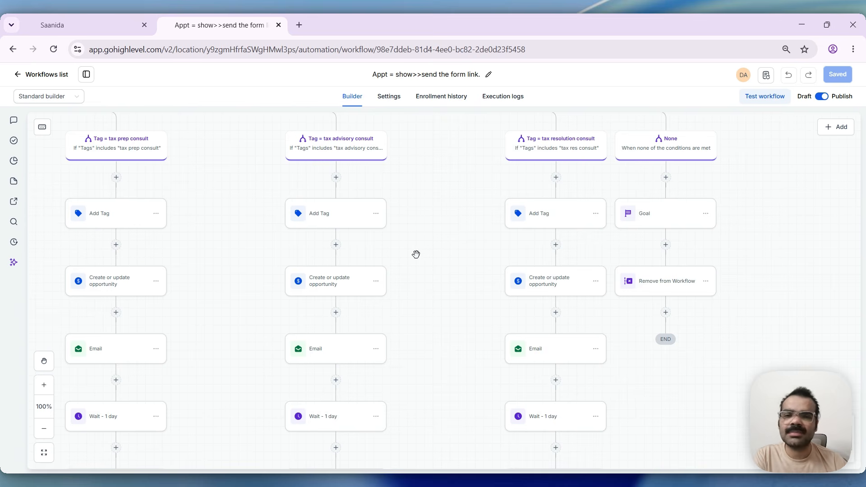
pyautogui.moveTo(416, 283); pyautogui.dragTo(398, 248)
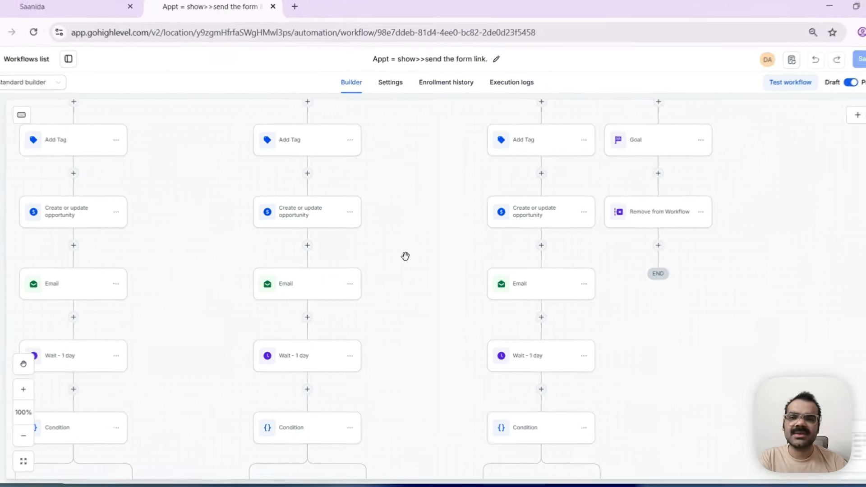
pyautogui.moveTo(395, 261); pyautogui.dragTo(368, 223)
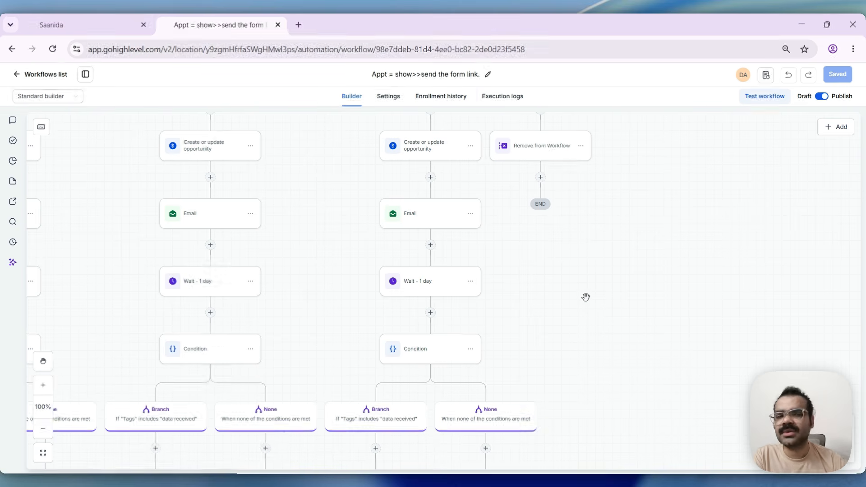
pyautogui.scroll(2, 595, 291)
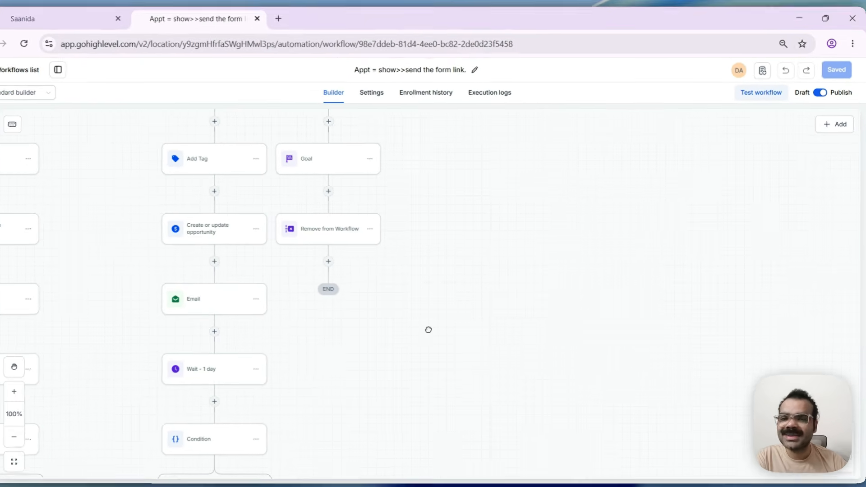